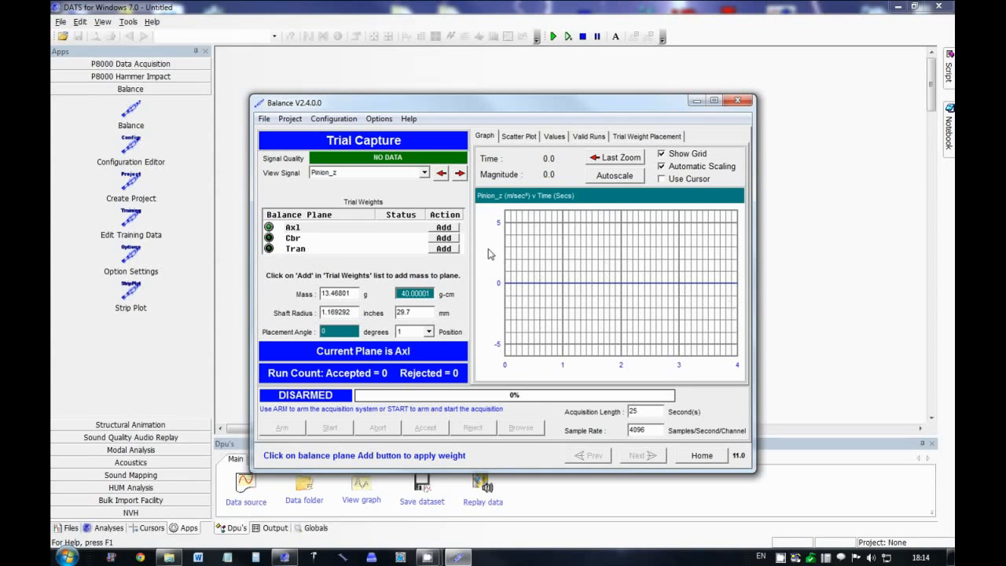
Step: Add a trial weight of 13.46801 g at 0 degrees to the Axl balance plane
{"action": "left_click", "coordinate": [451, 230]}
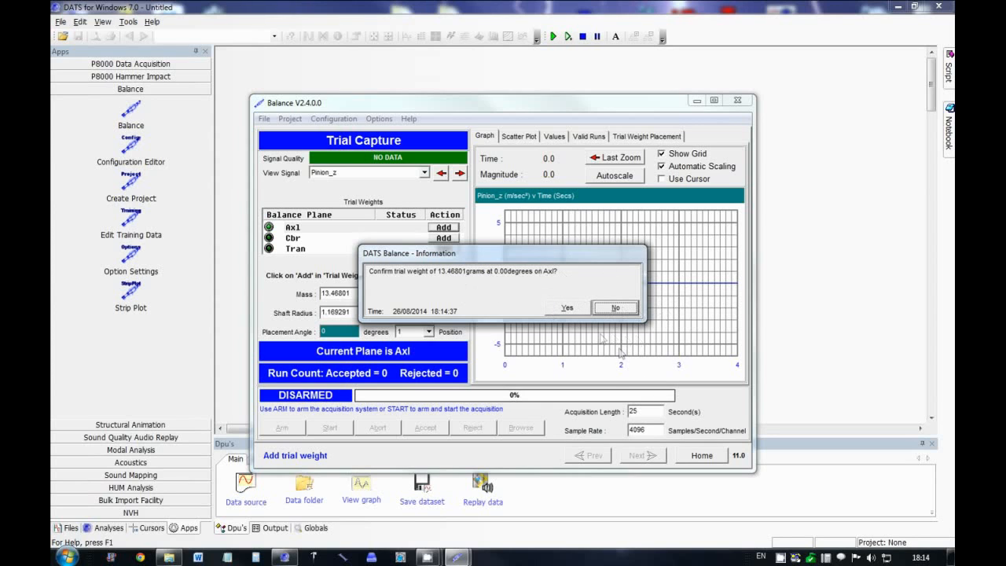
{"action": "left_click", "coordinate": [570, 310]}
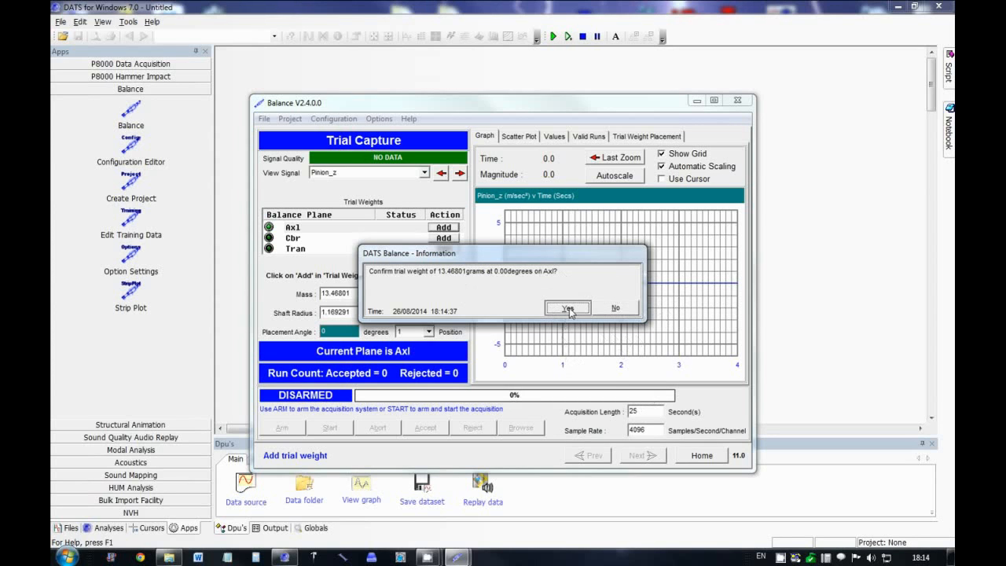
{"action": "left_click", "coordinate": [569, 308]}
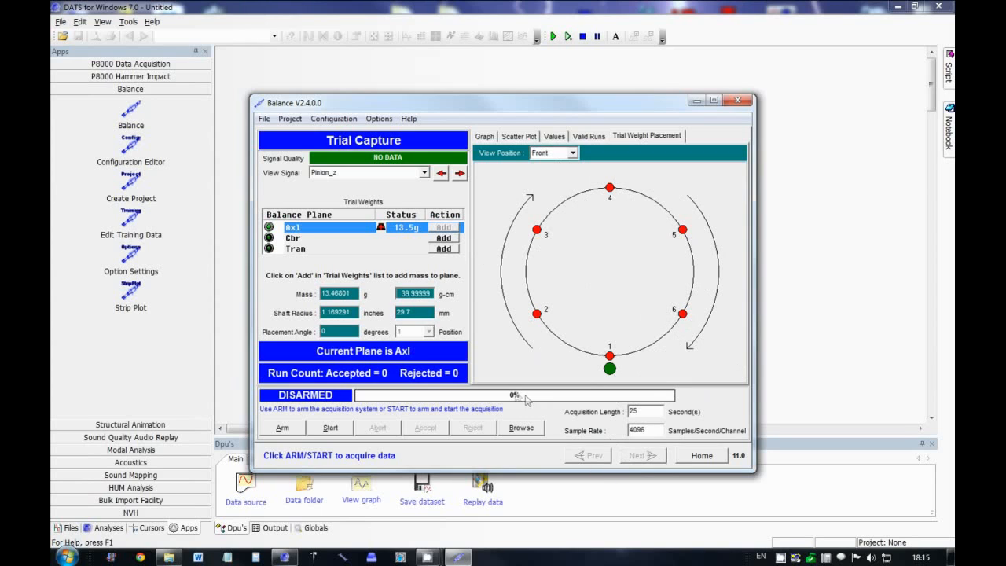
Step: Acquire and accept three trial runs for the Axl balance plane
{"action": "left_click", "coordinate": [330, 428]}
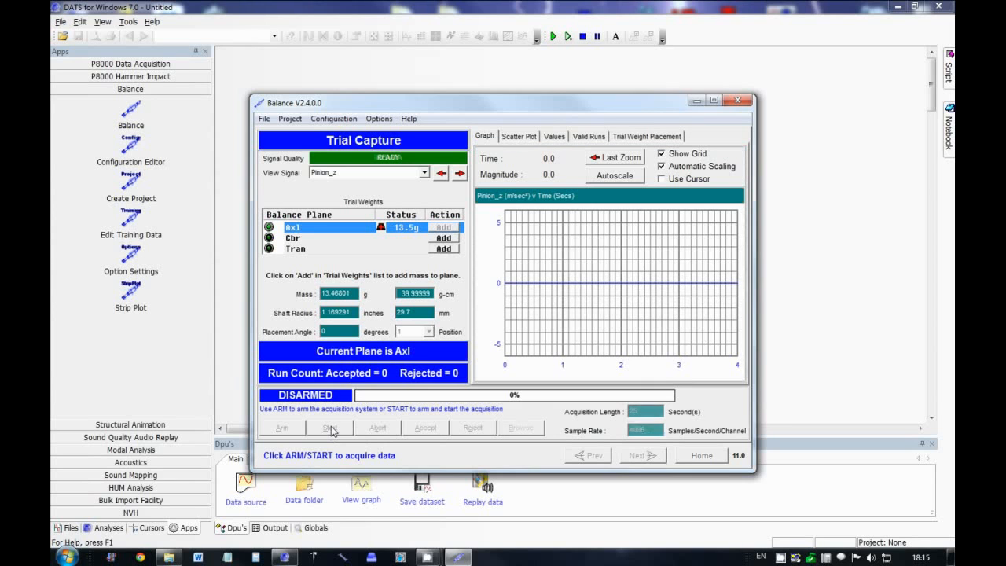
{"action": "left_click", "coordinate": [417, 433]}
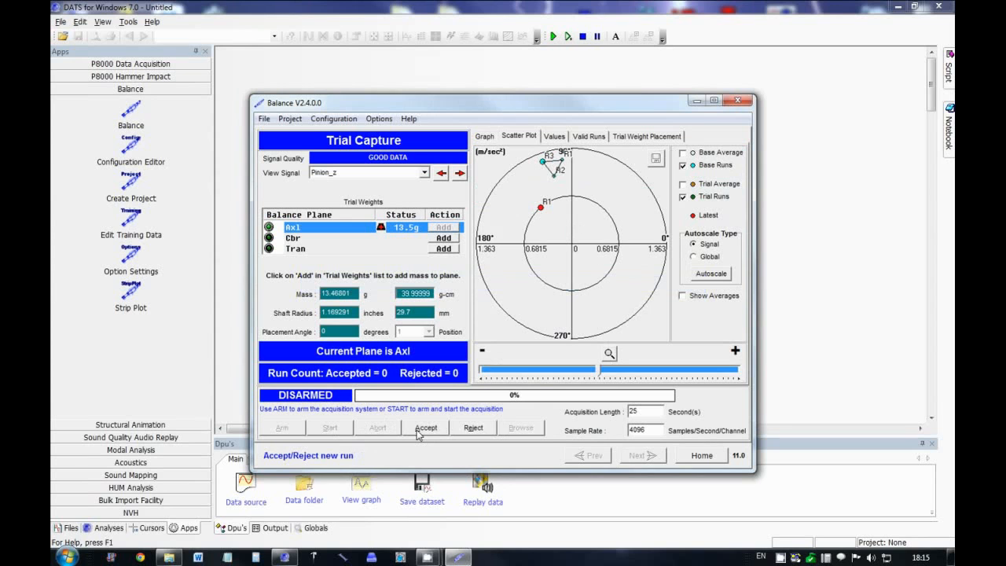
{"action": "left_click", "coordinate": [417, 433]}
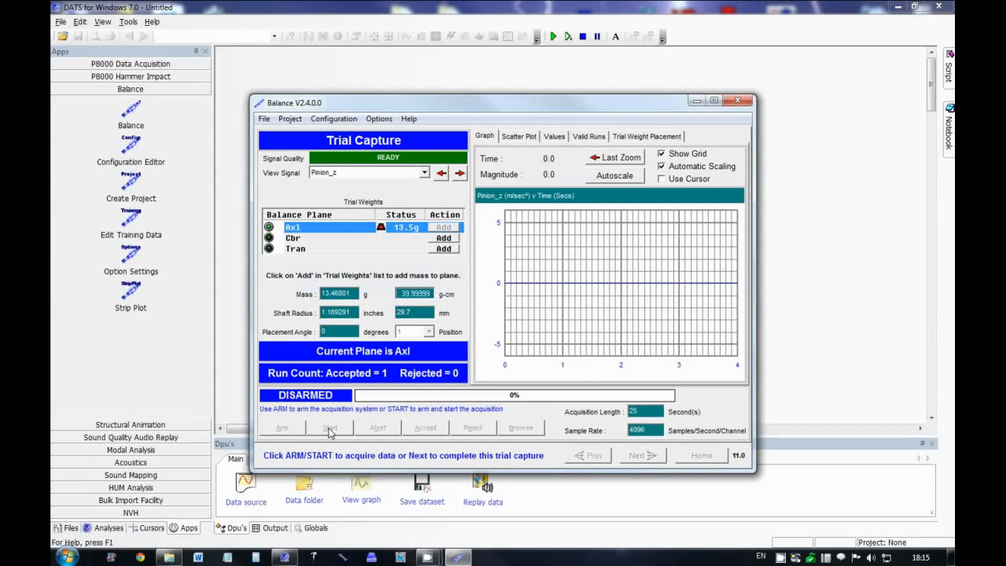
{"action": "left_click", "coordinate": [329, 428]}
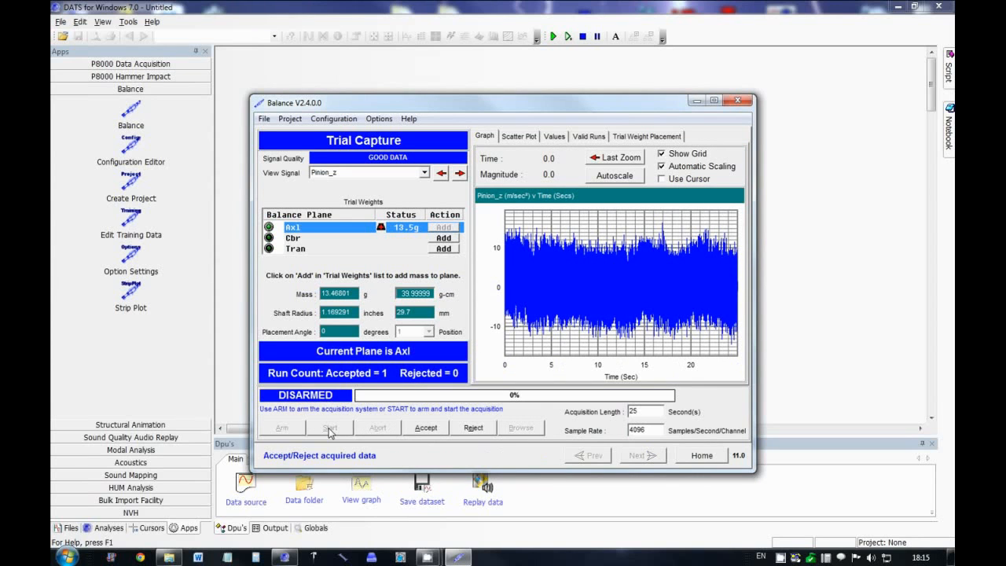
{"action": "left_click", "coordinate": [419, 428]}
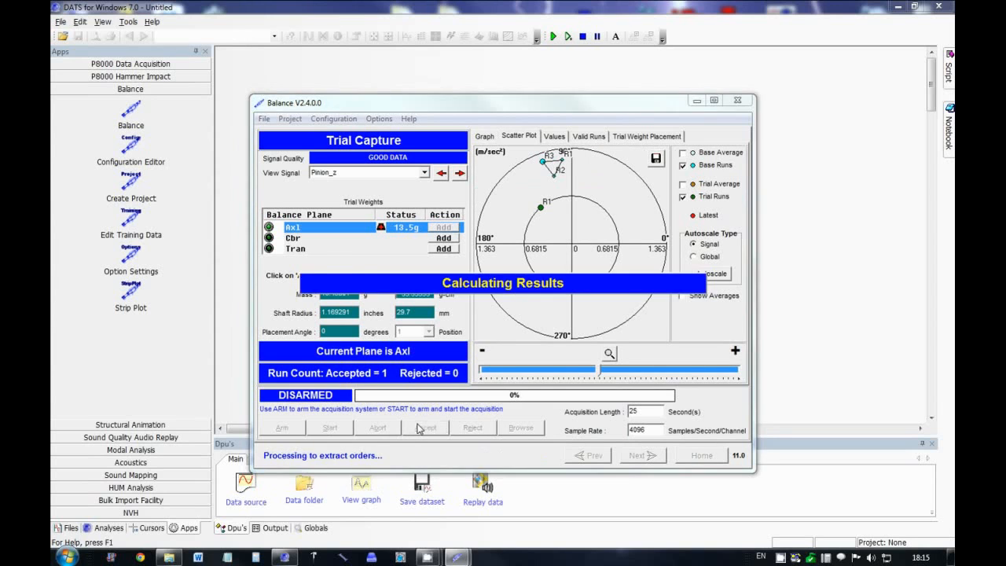
{"action": "left_click", "coordinate": [418, 429]}
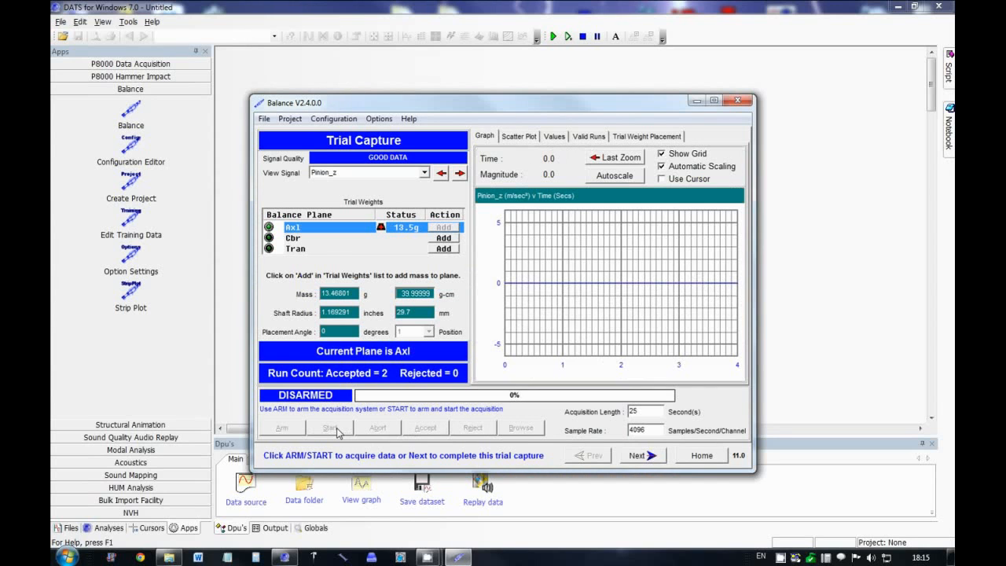
{"action": "left_click", "coordinate": [336, 429]}
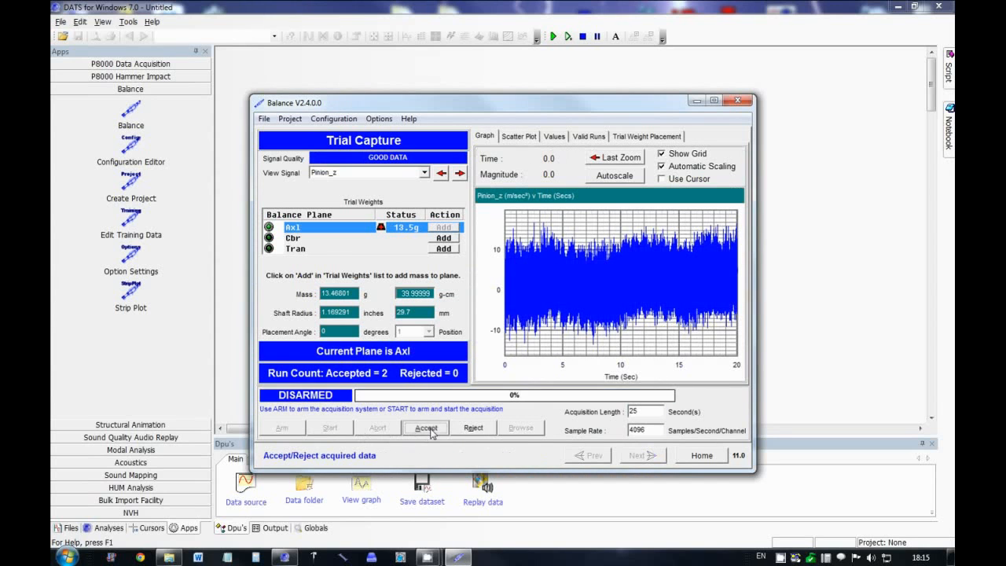
{"action": "left_click", "coordinate": [427, 429]}
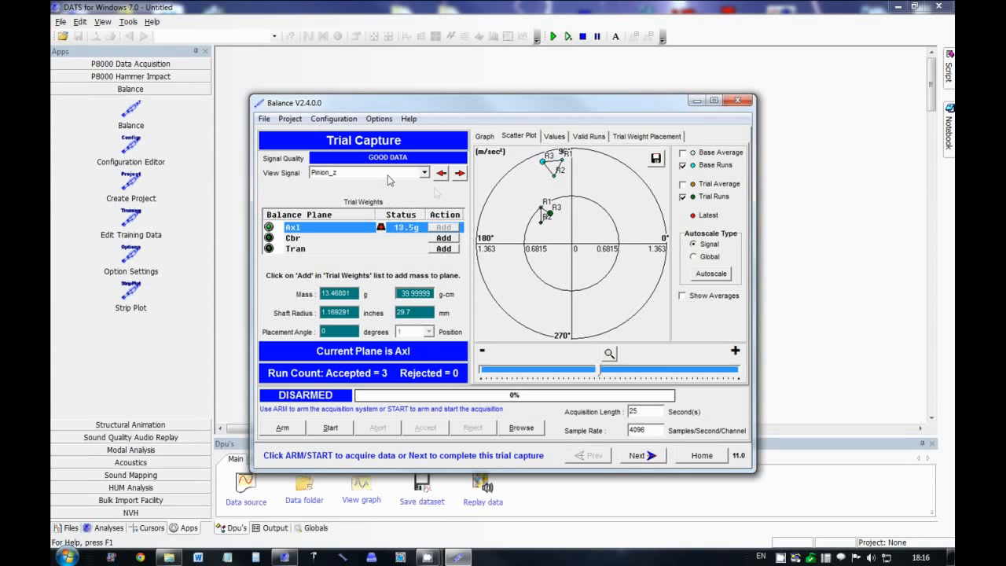
Step: View the Pinion_y scatter plot, then complete the Axl trial capture and confirm that its trial weight is removed
{"action": "left_click", "coordinate": [458, 174]}
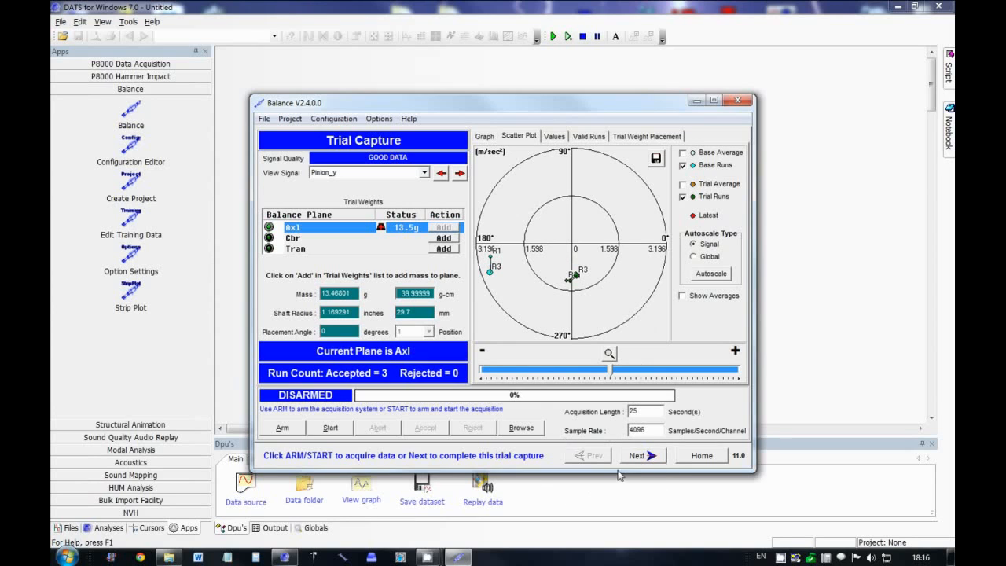
{"action": "left_click", "coordinate": [643, 456]}
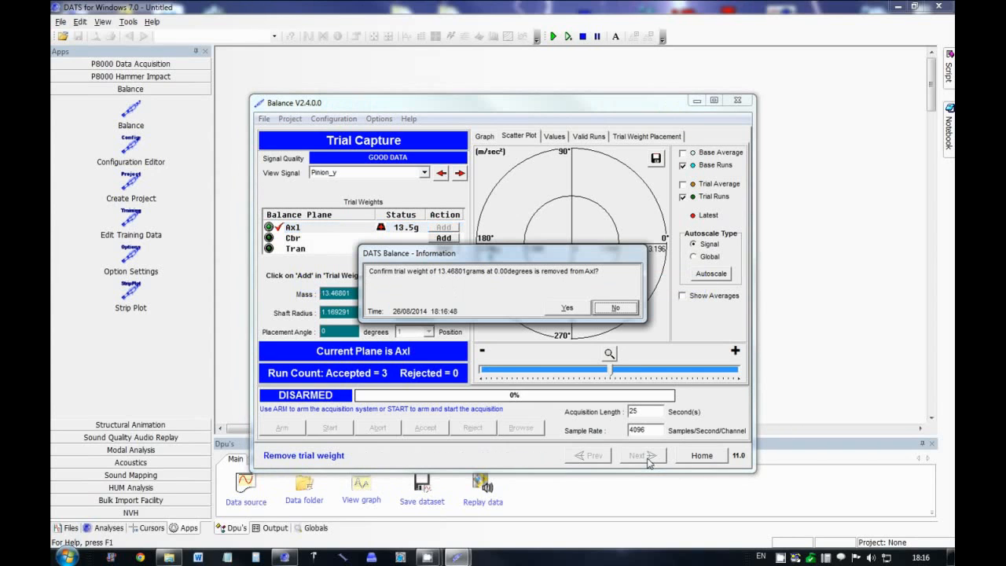
{"action": "left_click", "coordinate": [563, 308]}
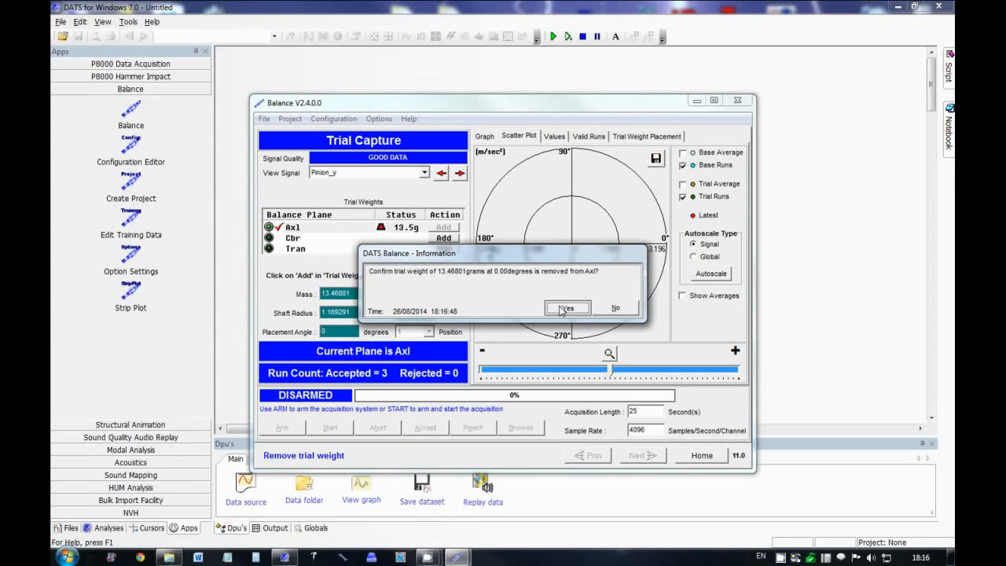
{"action": "left_click", "coordinate": [563, 308]}
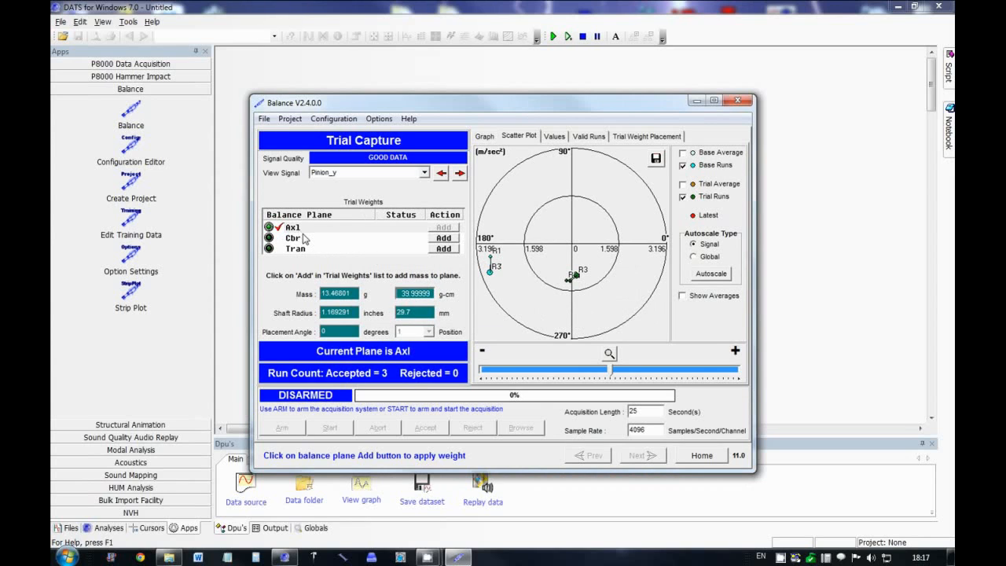
Step: Add a 10.10101 g trial weight at 0 degrees to the Cbr plane and acquire and accept three trial runs
{"action": "left_click", "coordinate": [444, 239]}
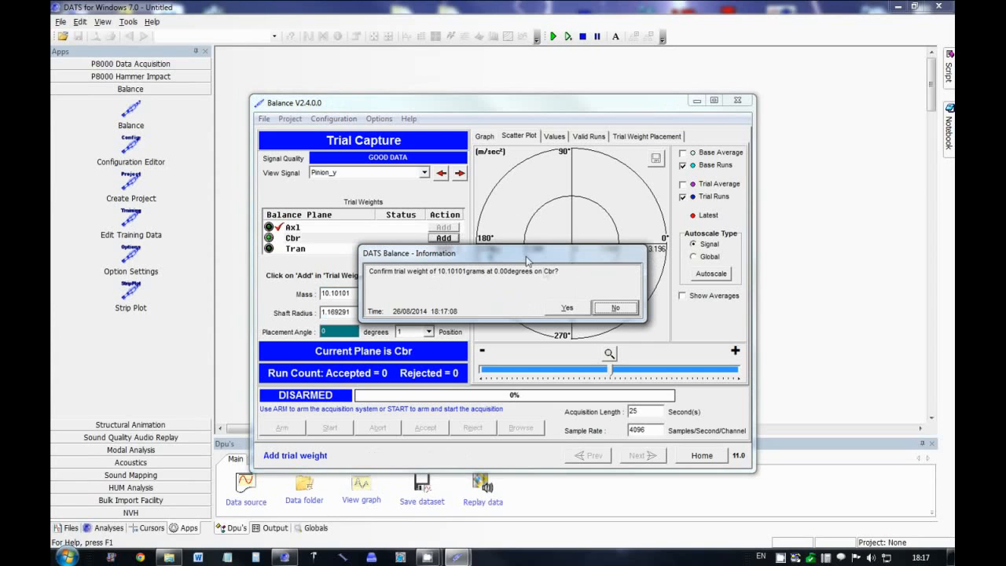
{"action": "left_click", "coordinate": [566, 309]}
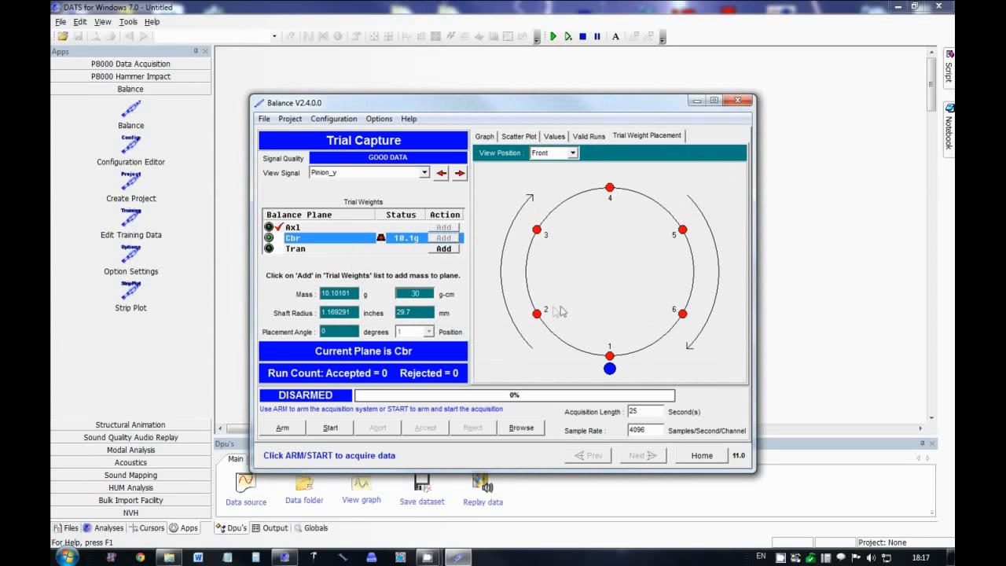
{"action": "left_click", "coordinate": [331, 428]}
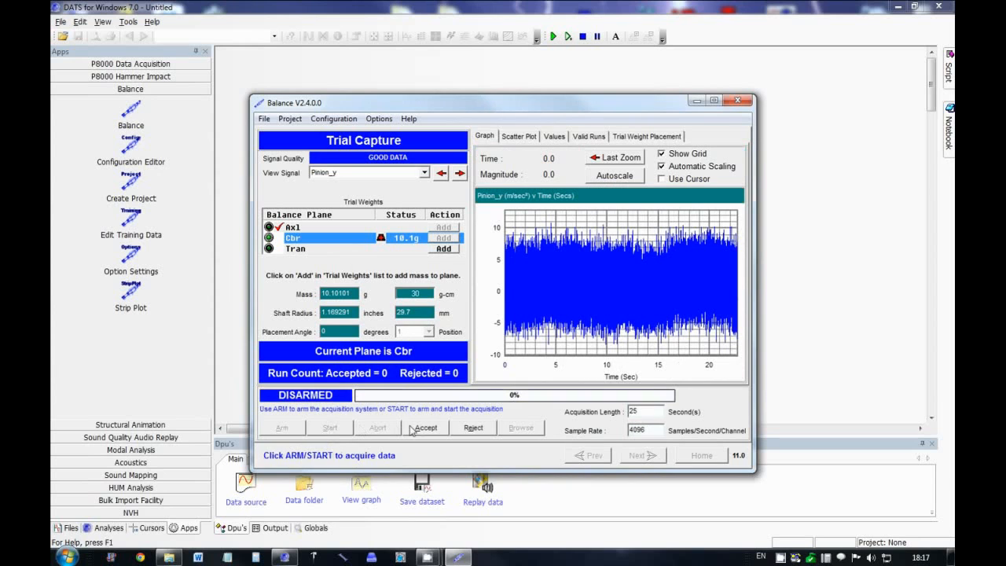
{"action": "left_click", "coordinate": [420, 431]}
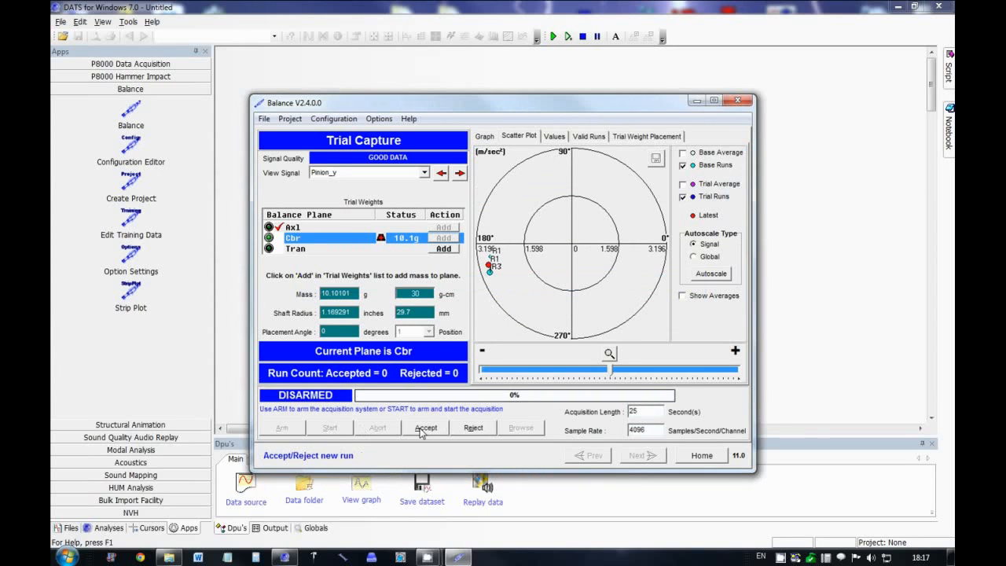
{"action": "left_click", "coordinate": [424, 428]}
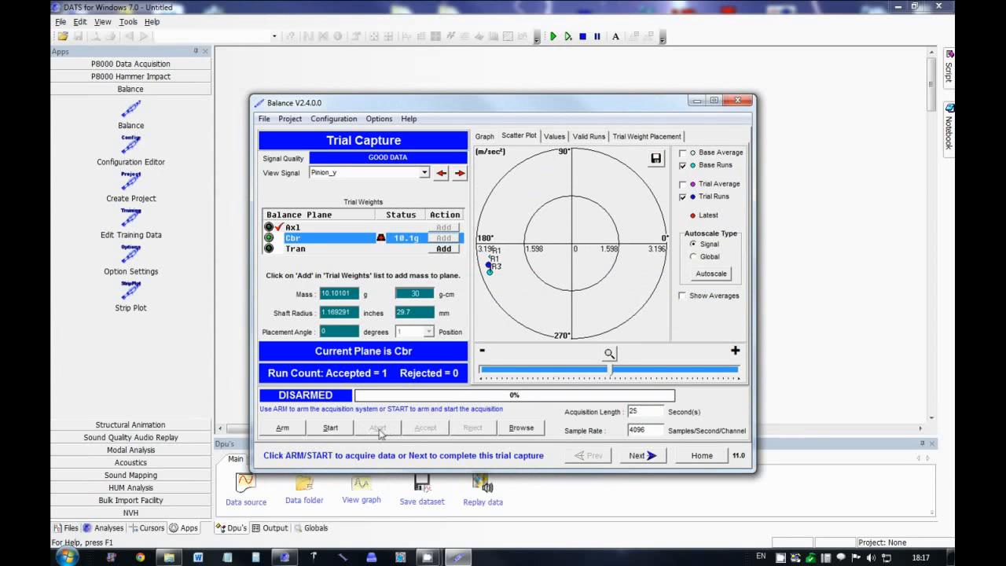
{"action": "left_click", "coordinate": [336, 434]}
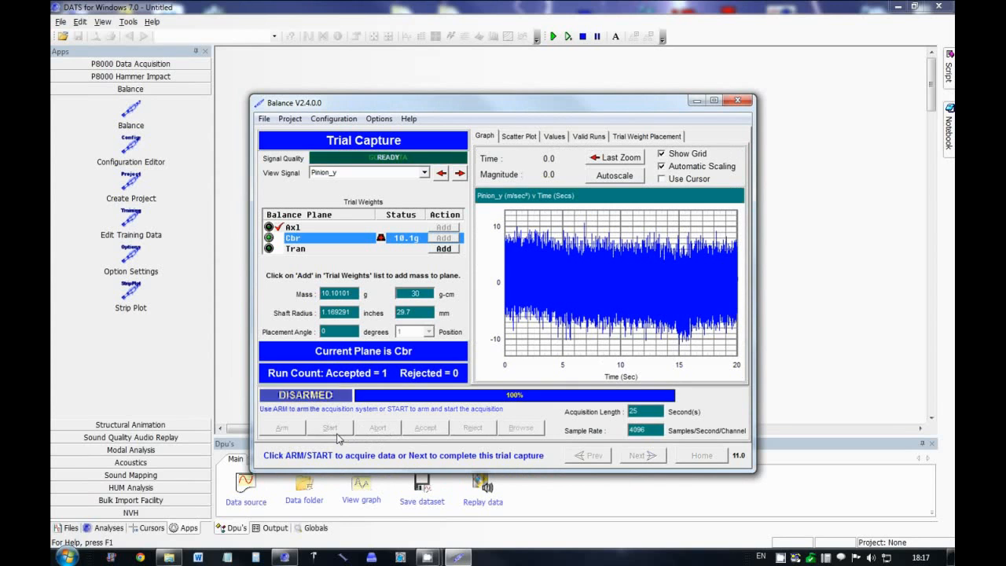
{"action": "left_click", "coordinate": [425, 430]}
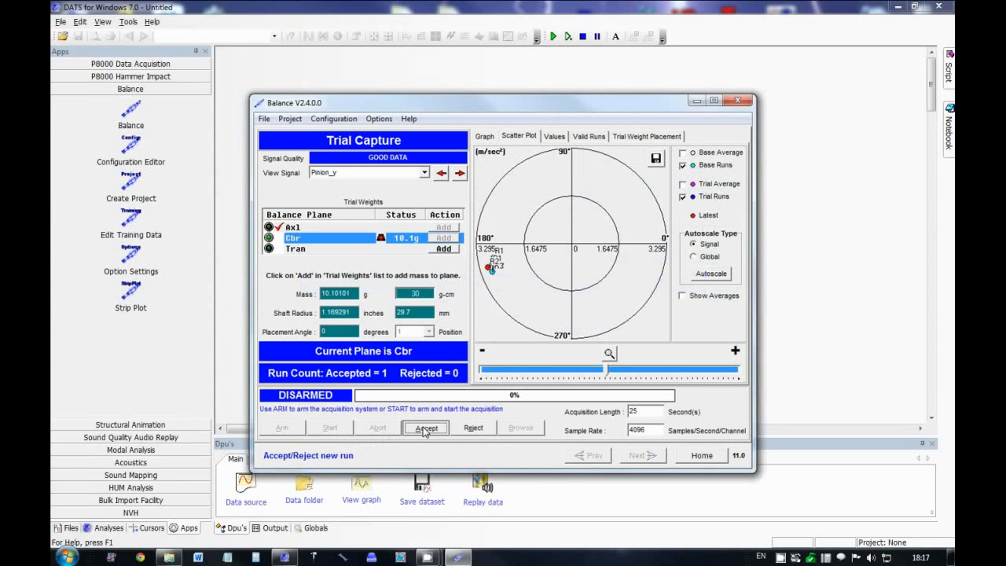
{"action": "left_click", "coordinate": [329, 428]}
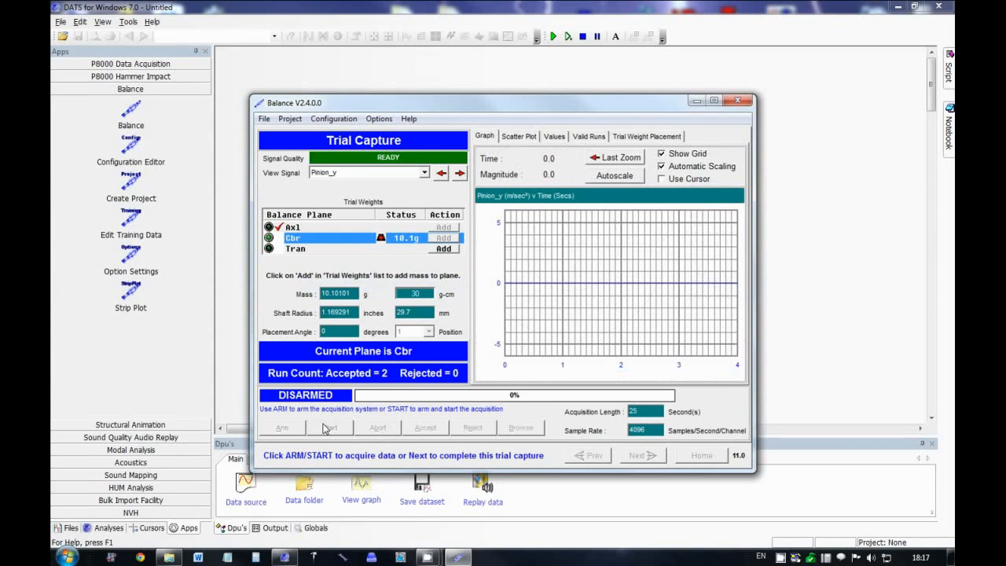
{"action": "left_click", "coordinate": [422, 430]}
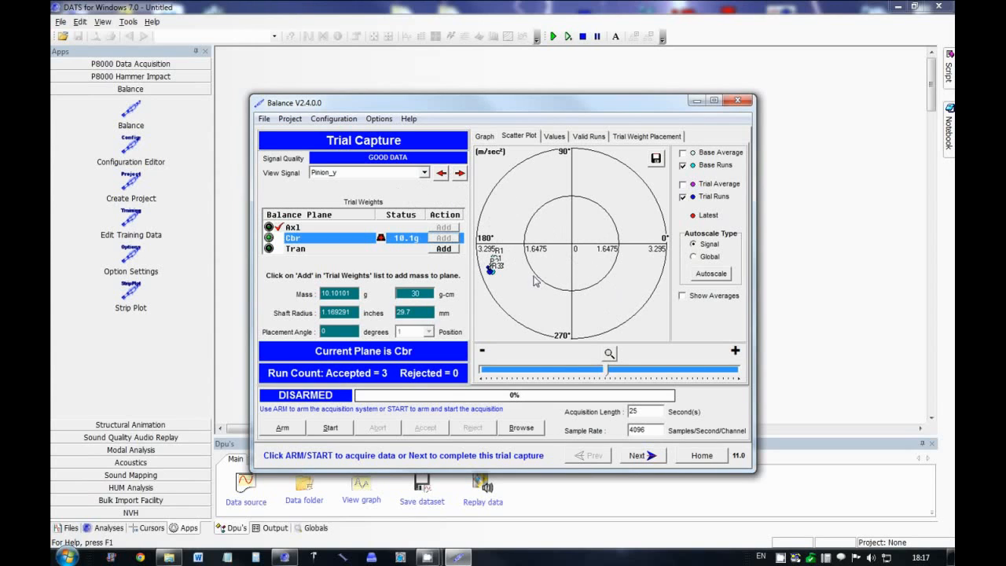
Step: View the Cntr_Brng_y scatter plot, then complete the Cbr trial capture and confirm that its trial weight is removed
{"action": "left_click", "coordinate": [420, 174]}
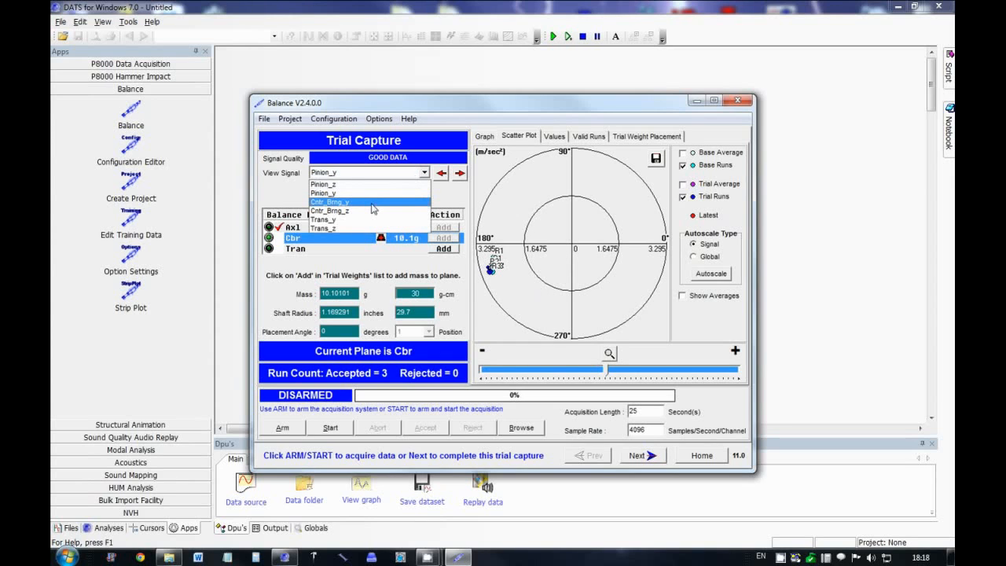
{"action": "left_click", "coordinate": [373, 202]}
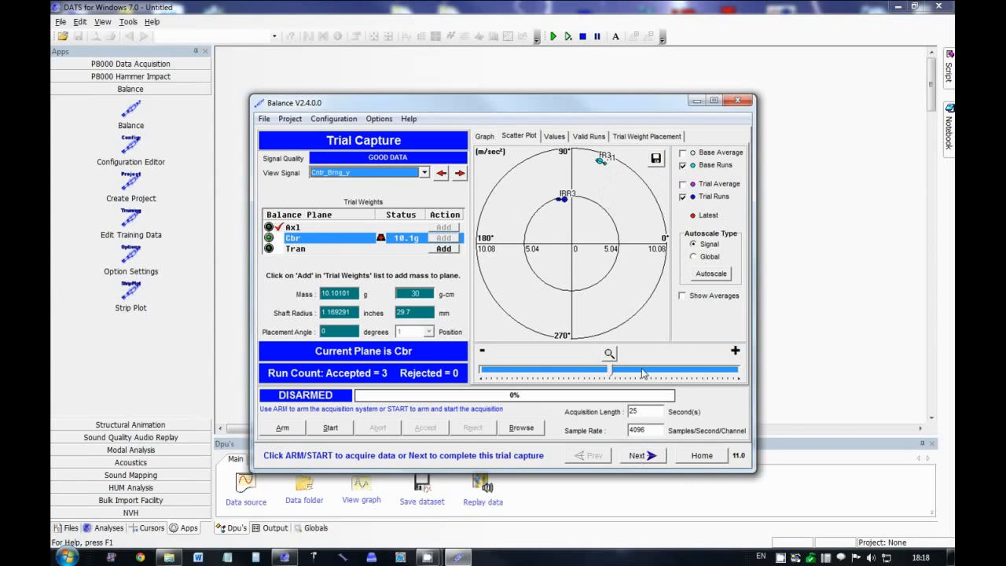
{"action": "left_click", "coordinate": [648, 459]}
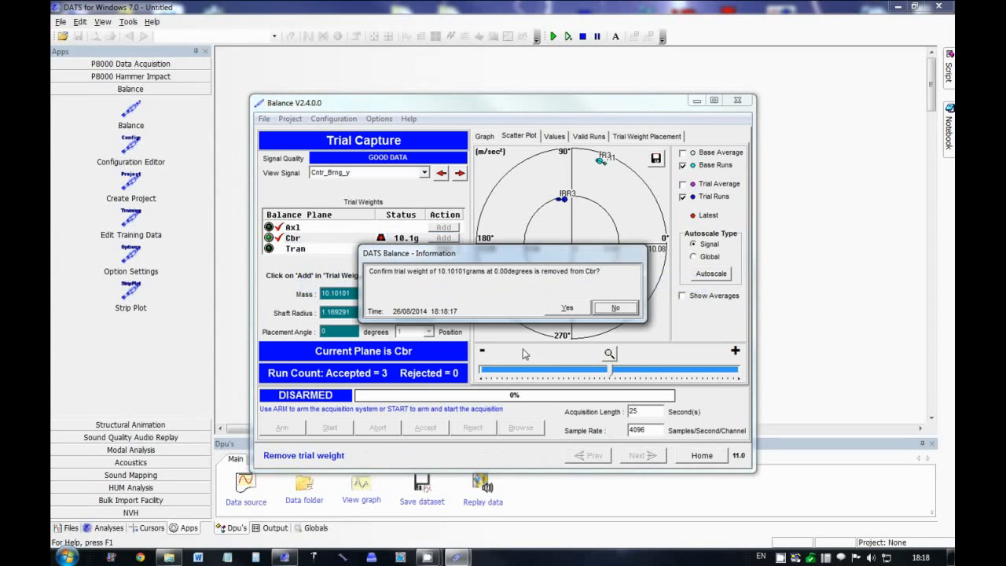
{"action": "left_click", "coordinate": [567, 309]}
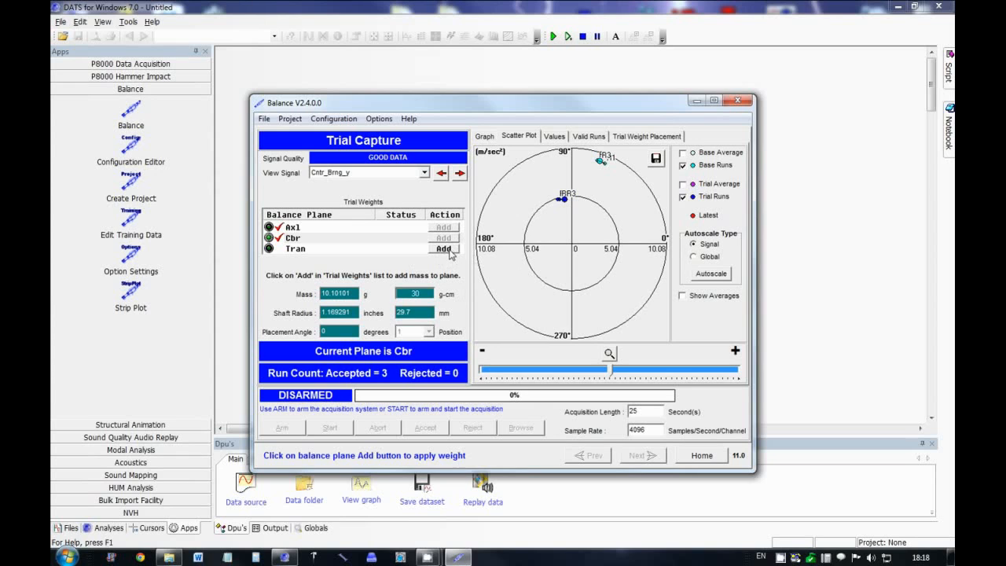
Step: Add a 49.31507 g trial weight at 0 degrees to the Tran plane and acquire and accept three trial runs
{"action": "left_click", "coordinate": [449, 252]}
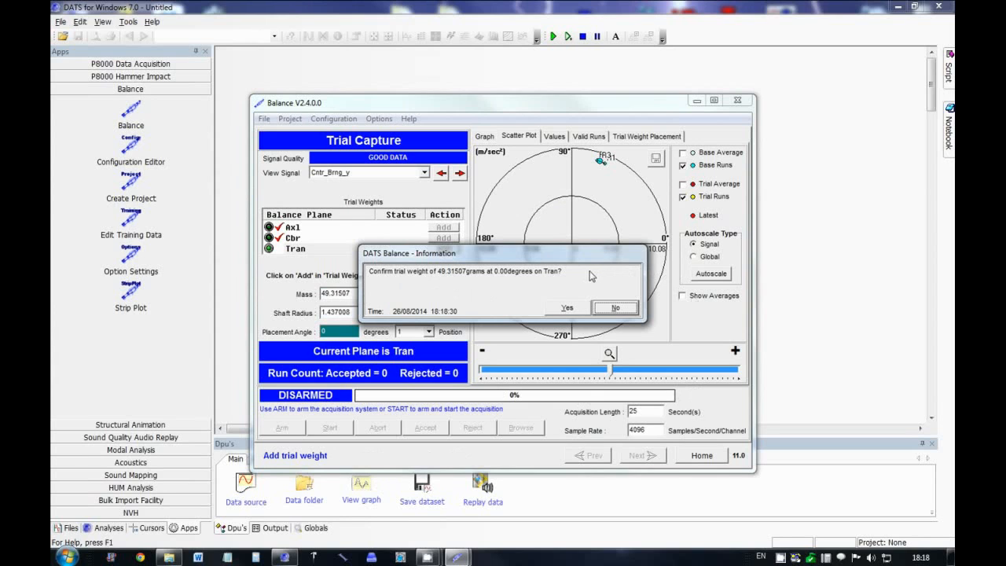
{"action": "left_click", "coordinate": [567, 310]}
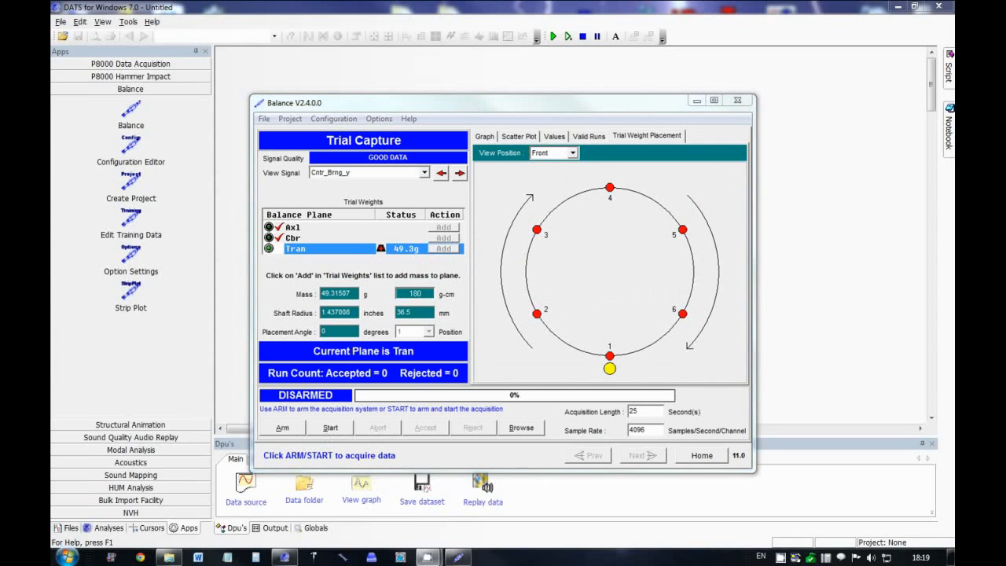
{"action": "left_click", "coordinate": [325, 432]}
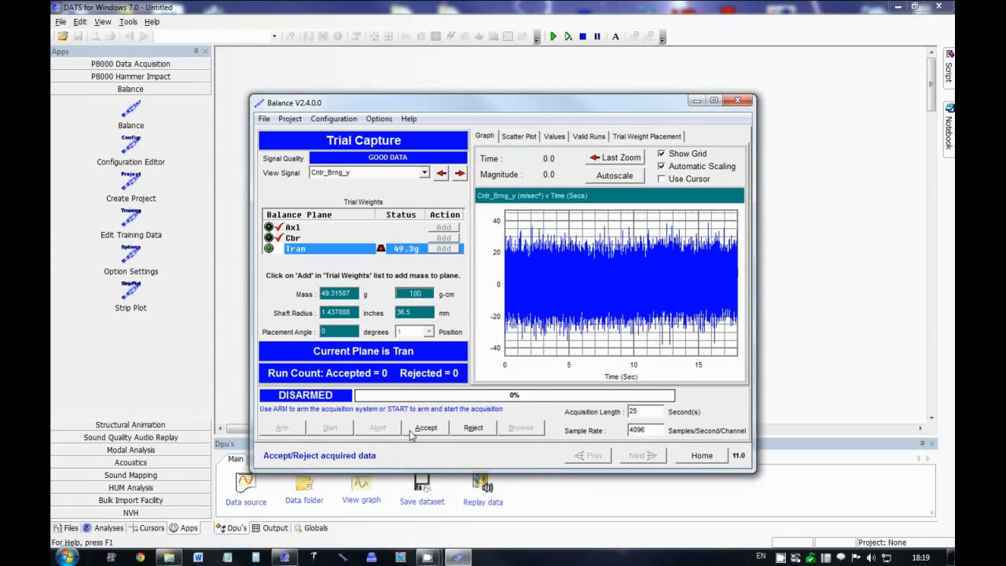
{"action": "left_click", "coordinate": [423, 431]}
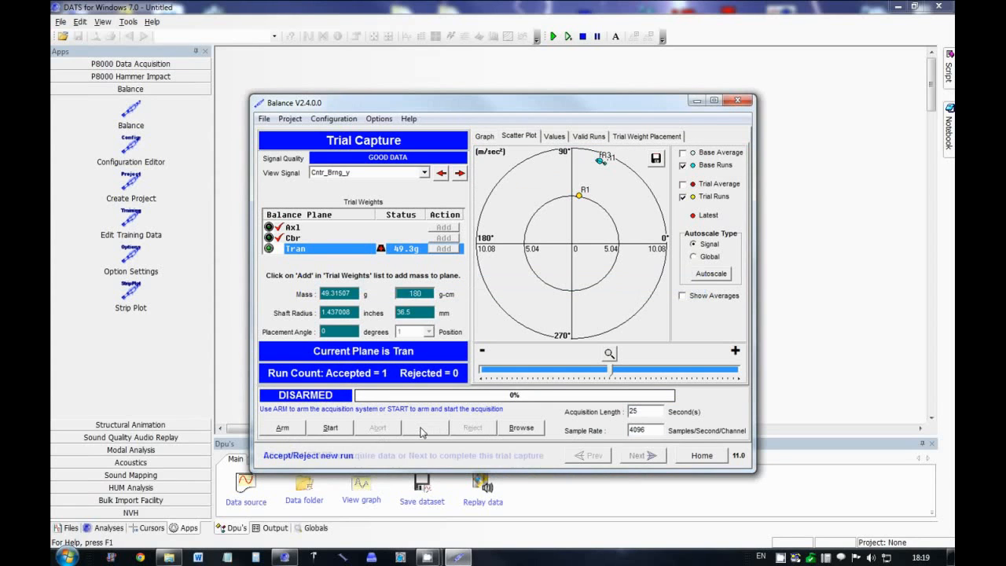
{"action": "left_click", "coordinate": [344, 424]}
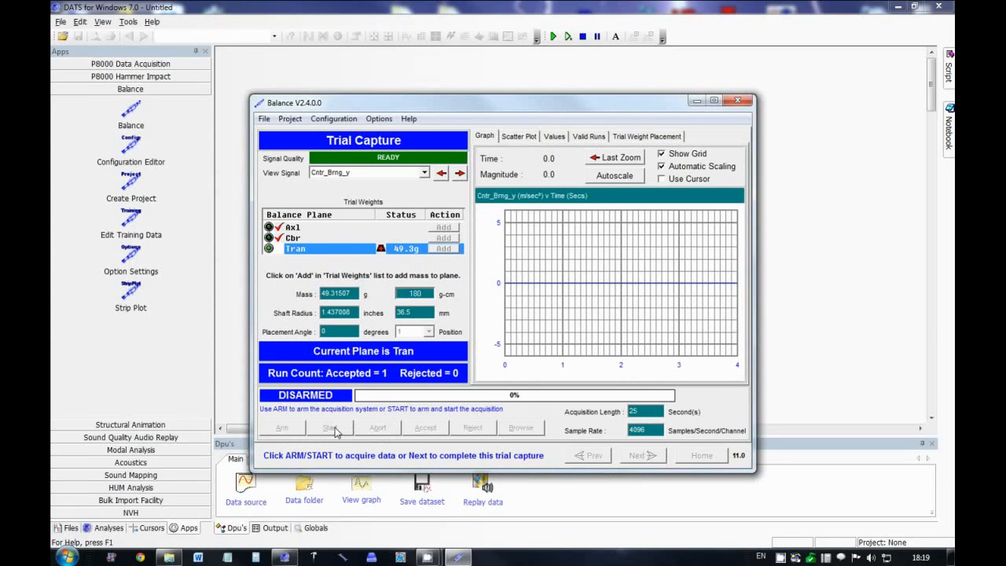
{"action": "left_click", "coordinate": [424, 429]}
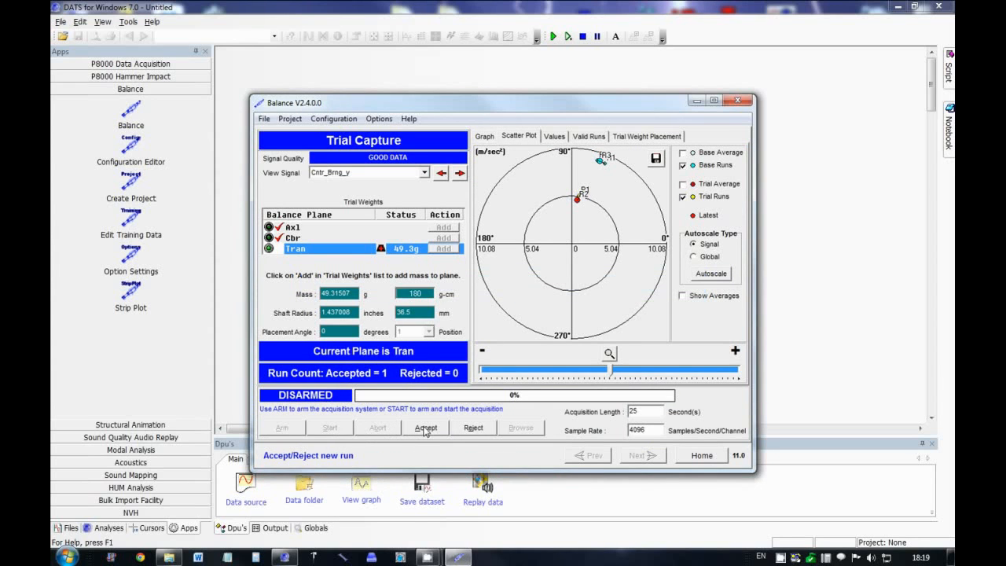
{"action": "left_click", "coordinate": [416, 433]}
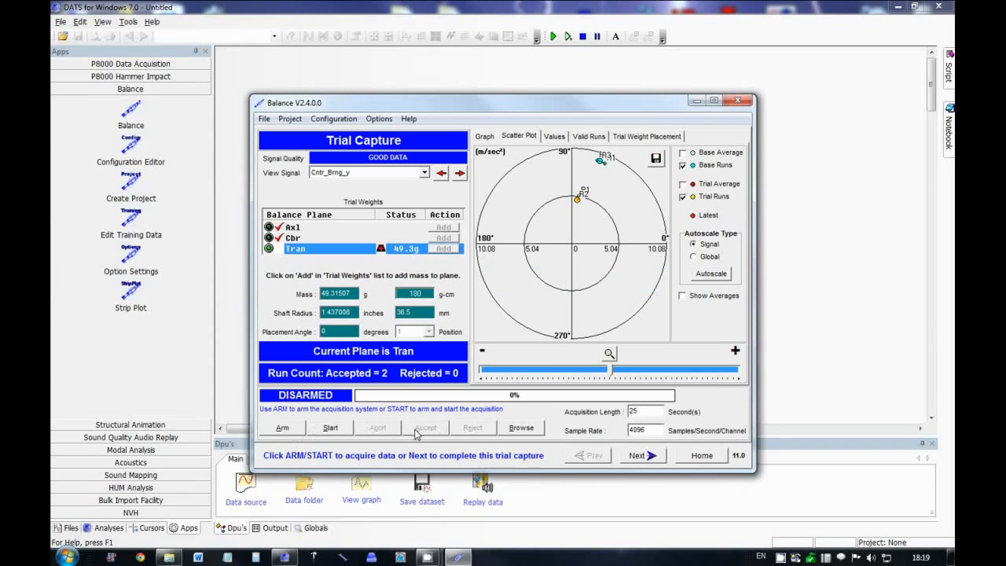
{"action": "left_click", "coordinate": [330, 429]}
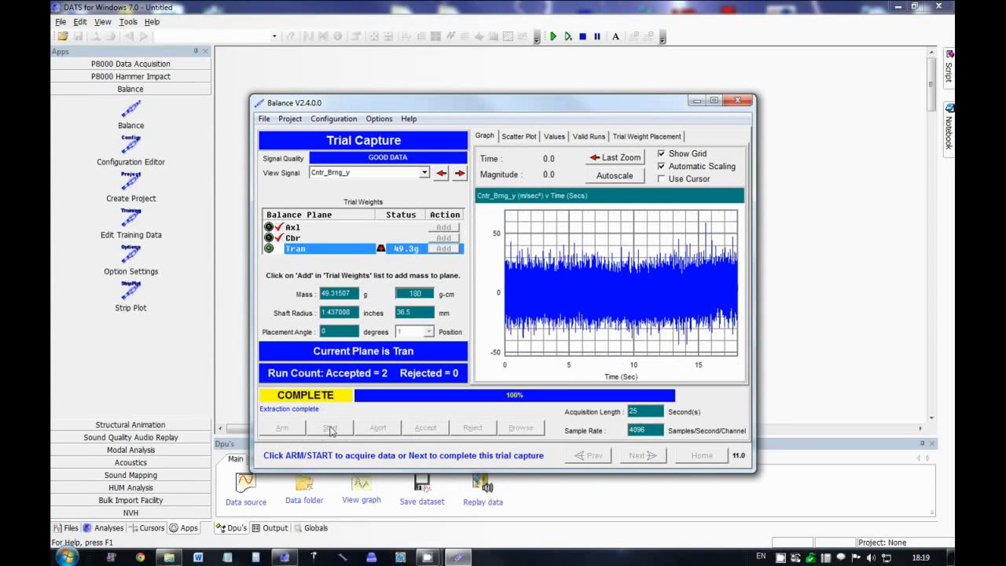
{"action": "left_click", "coordinate": [428, 431]}
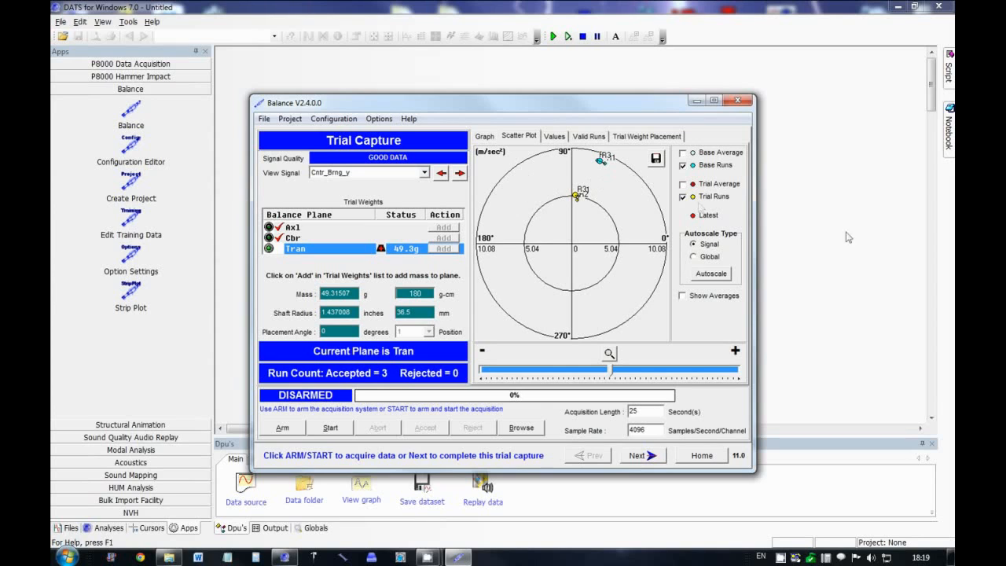
Step: View the Trans_y scatter plot, then complete the Tran trial capture and confirm that its trial weight is removed
{"action": "left_click", "coordinate": [423, 174]}
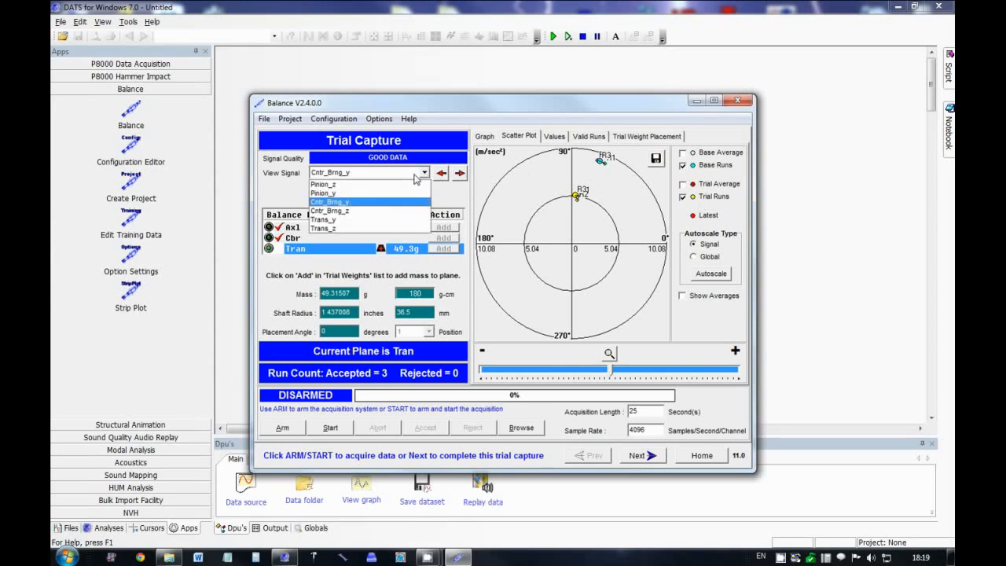
{"action": "left_click", "coordinate": [391, 223]}
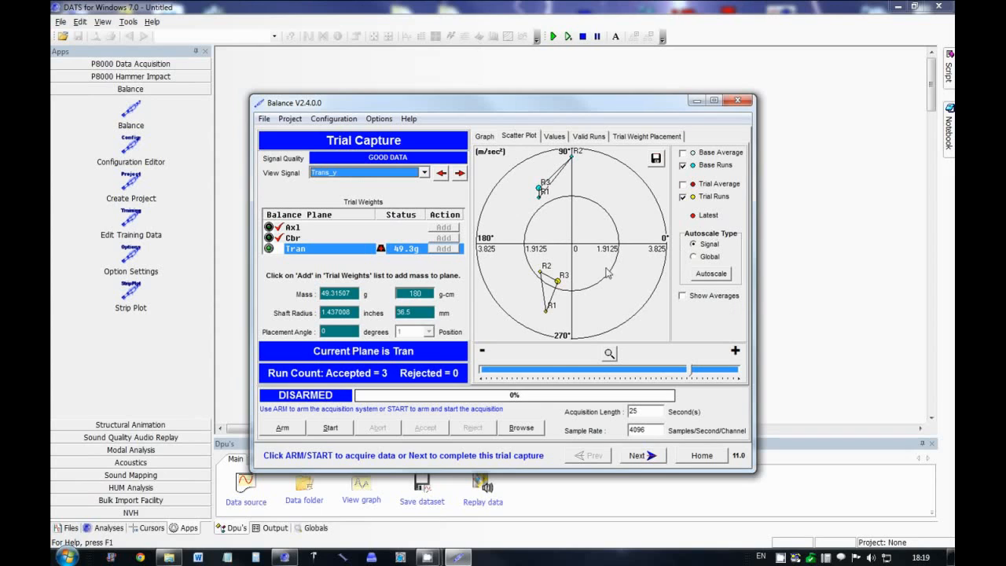
{"action": "left_click", "coordinate": [641, 456]}
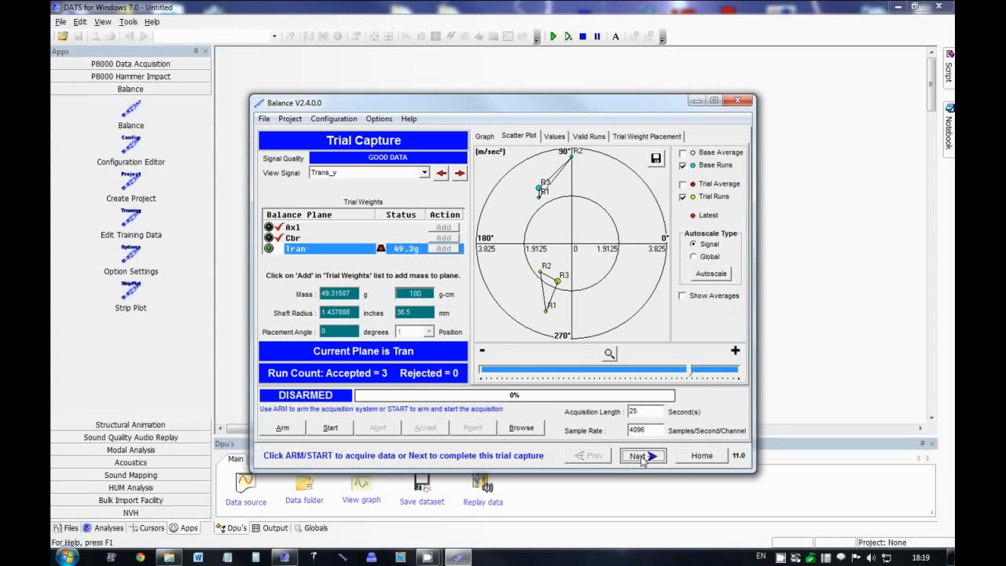
{"action": "left_click", "coordinate": [641, 456]}
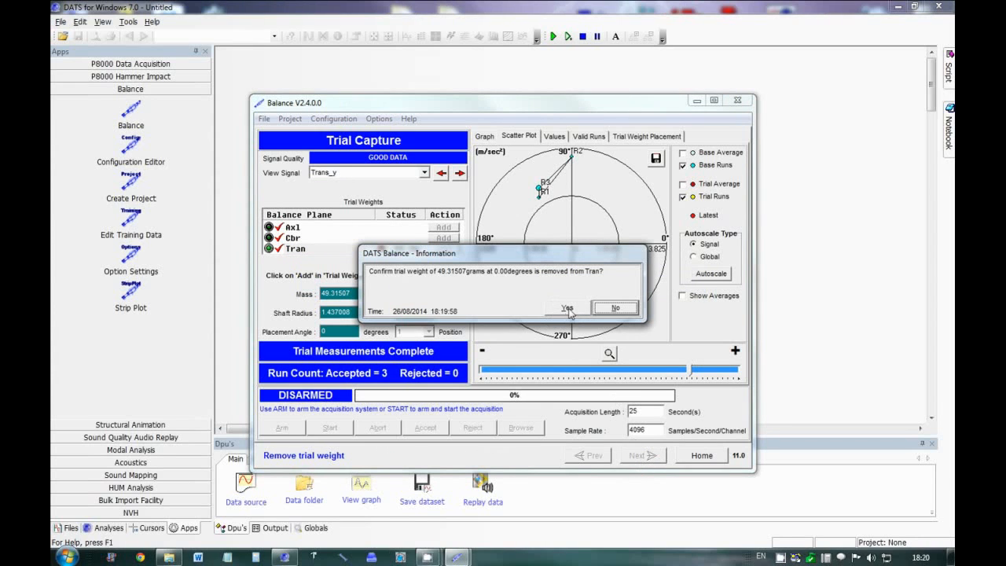
{"action": "left_click", "coordinate": [567, 309]}
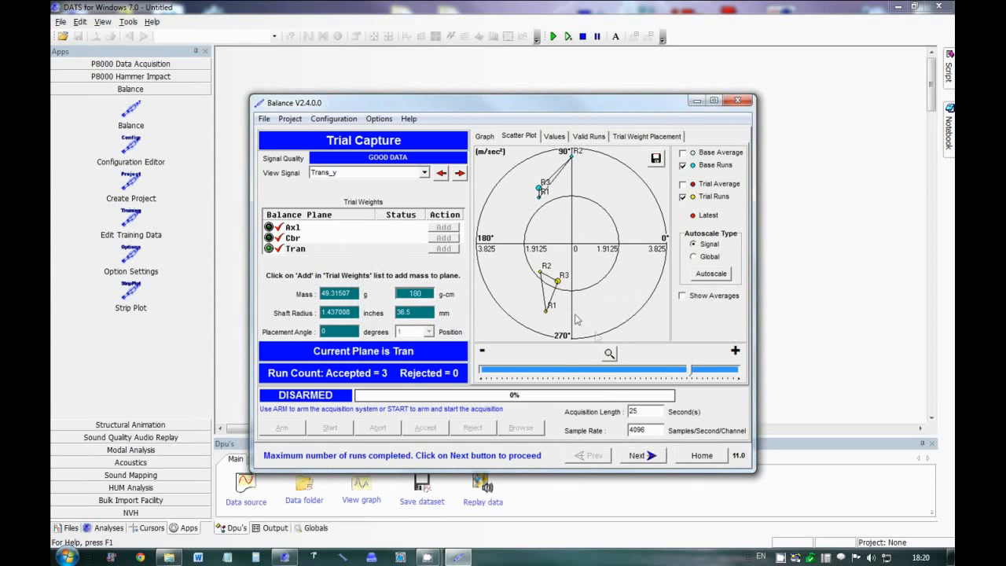